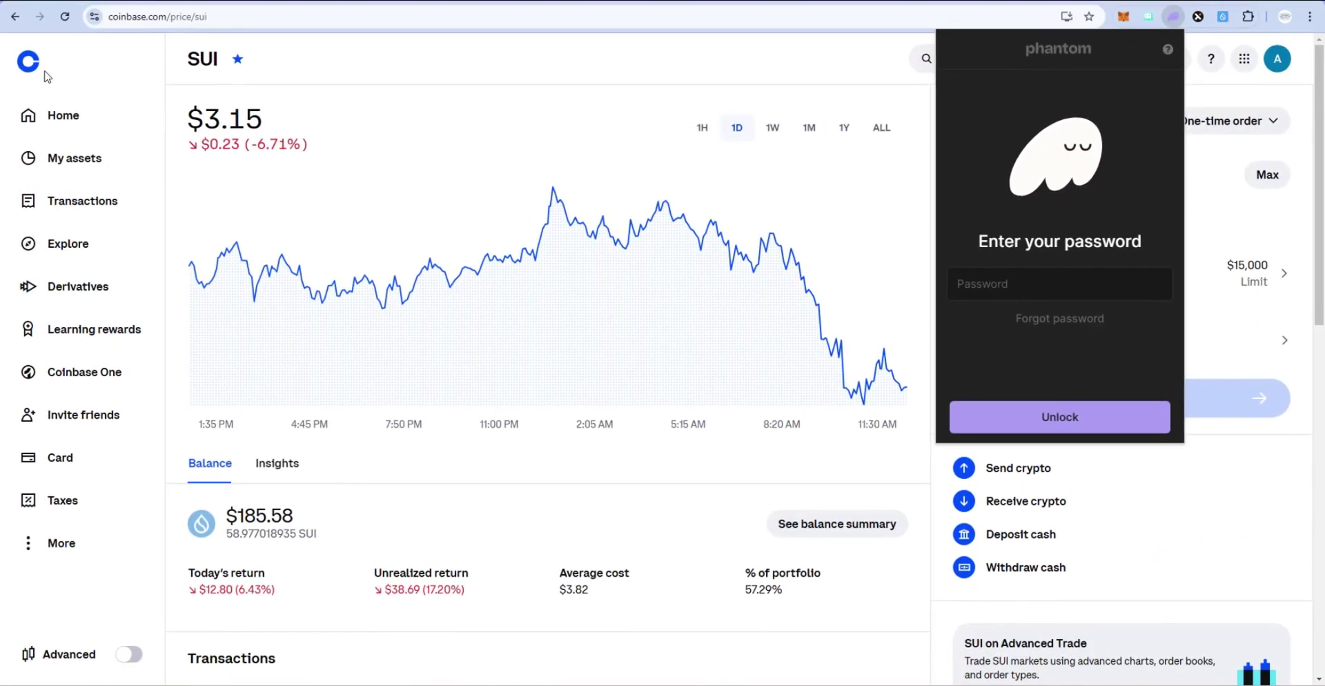
Unlock Phantom with the pasted wallet password and scroll the token list down to Sui, holding 0 SUI
{"action": "left_click", "coordinate": [1039, 275]}
{"action": "key", "text": "ctrl+v"}
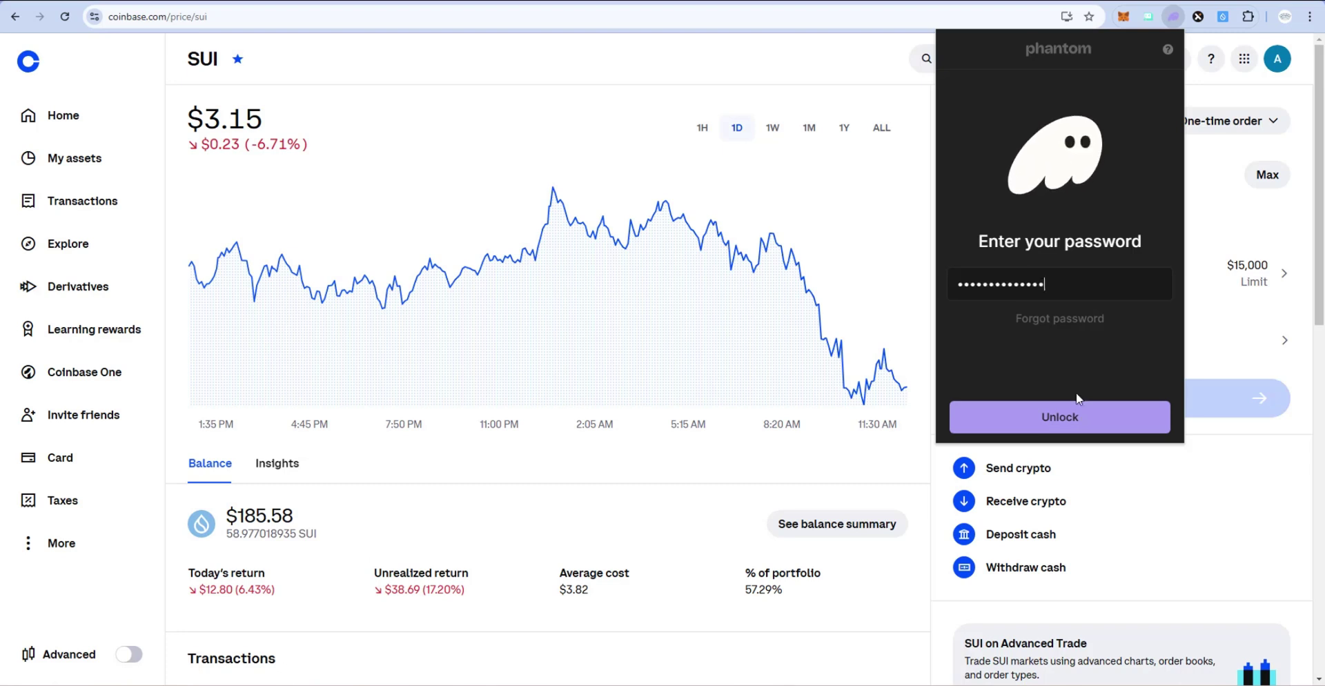
{"action": "left_click", "coordinate": [1075, 407]}
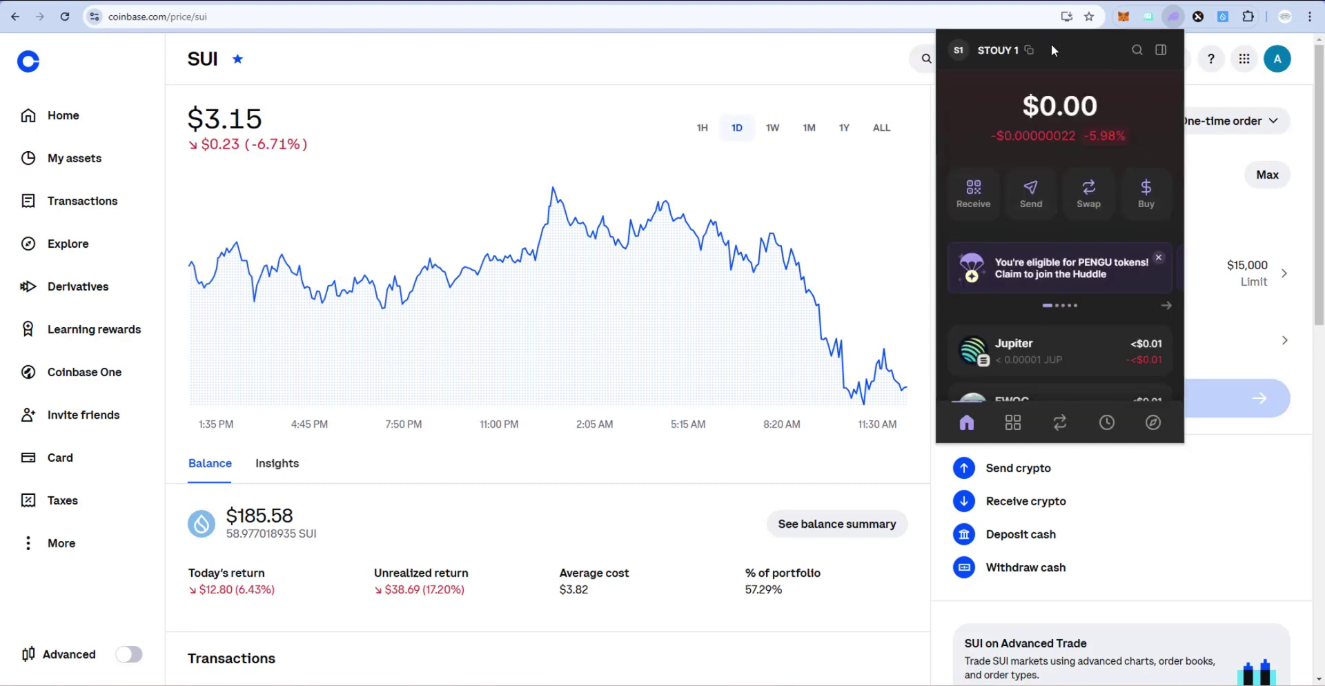
{"action": "mouse_move", "coordinate": [992, 52]}
{"action": "scroll", "coordinate": [1047, 200], "scroll_direction": "down", "scroll_amount": 3}
{"action": "scroll", "coordinate": [1047, 201], "scroll_direction": "down", "scroll_amount": 3}
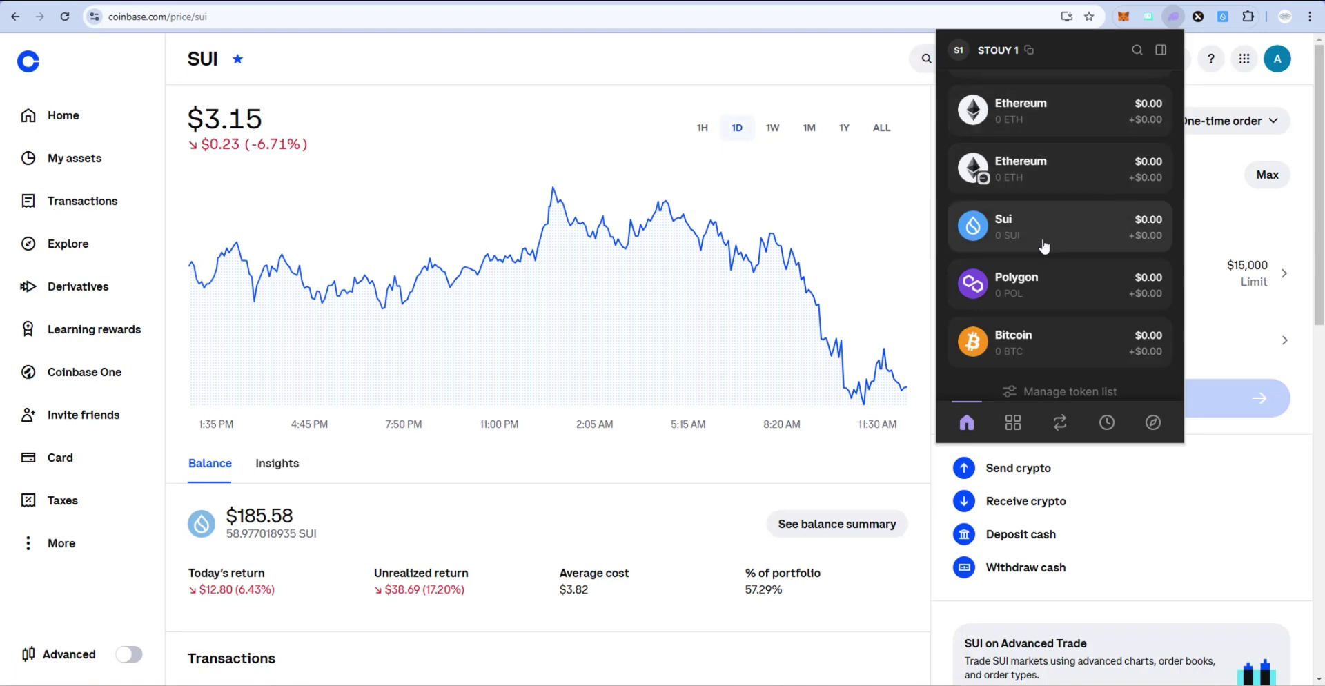
{"action": "left_click", "coordinate": [959, 51]}
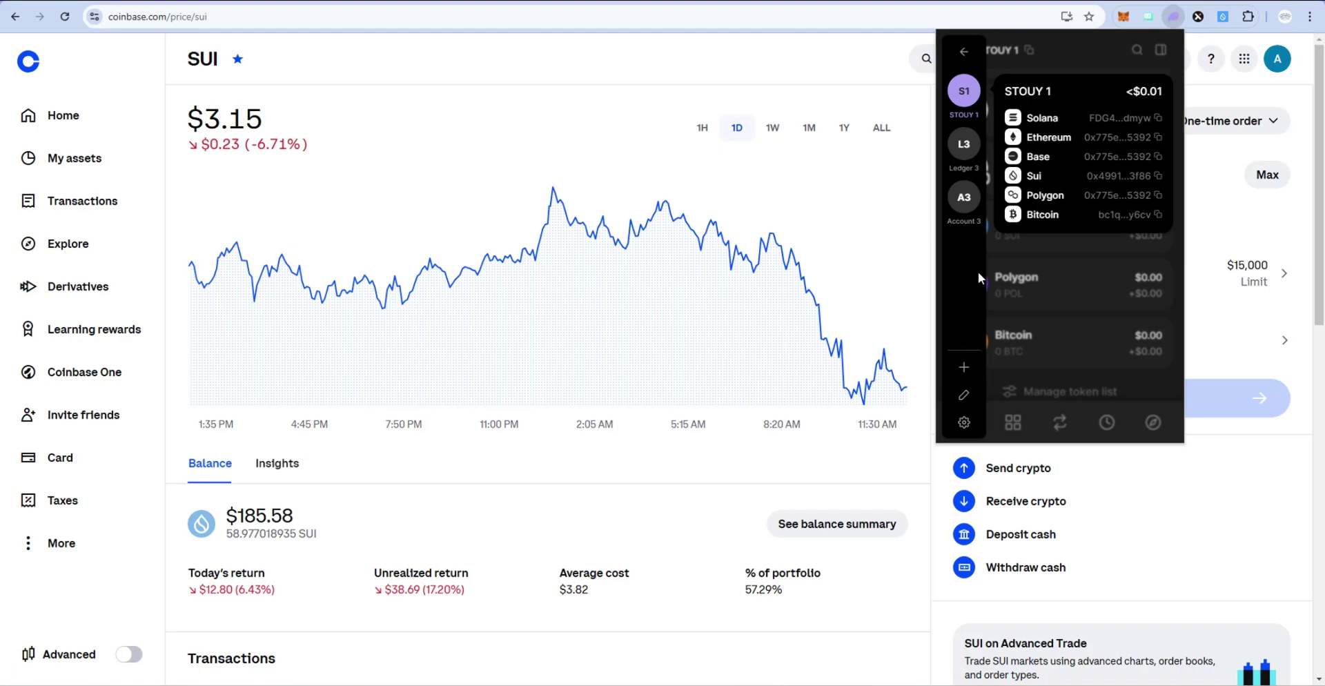
{"action": "left_click", "coordinate": [964, 423]}
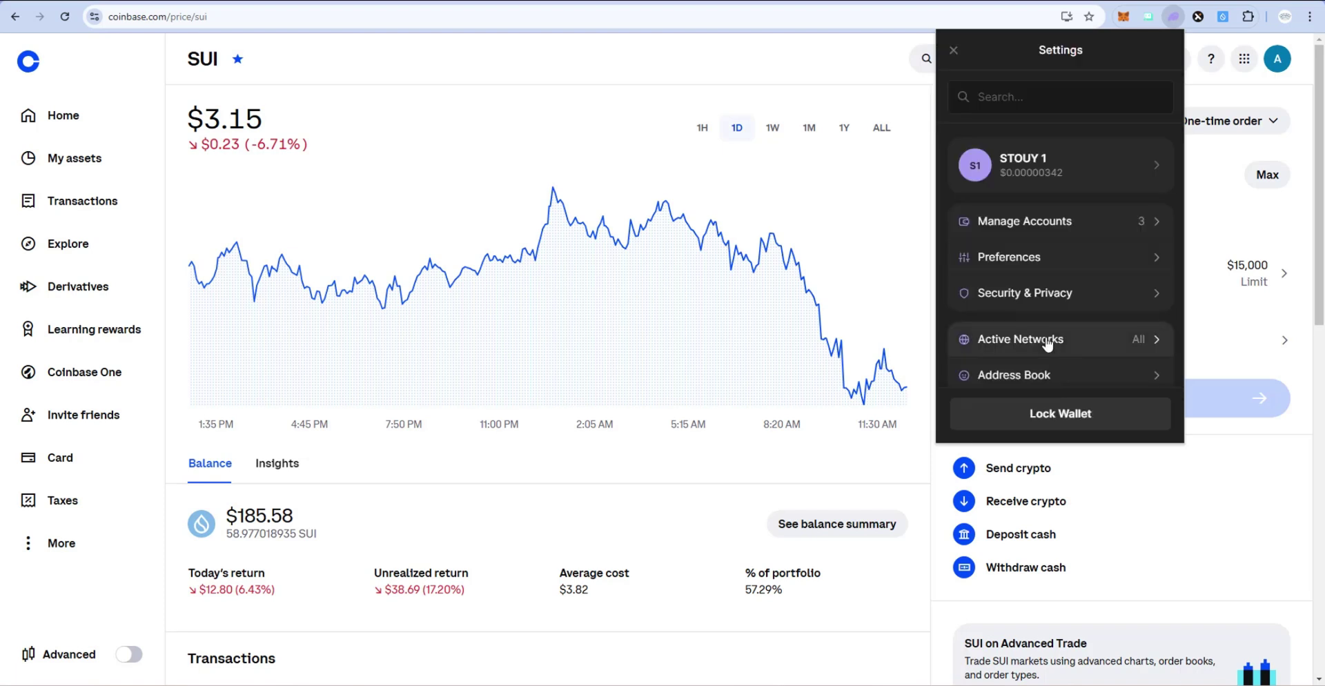
{"action": "left_click", "coordinate": [1047, 343]}
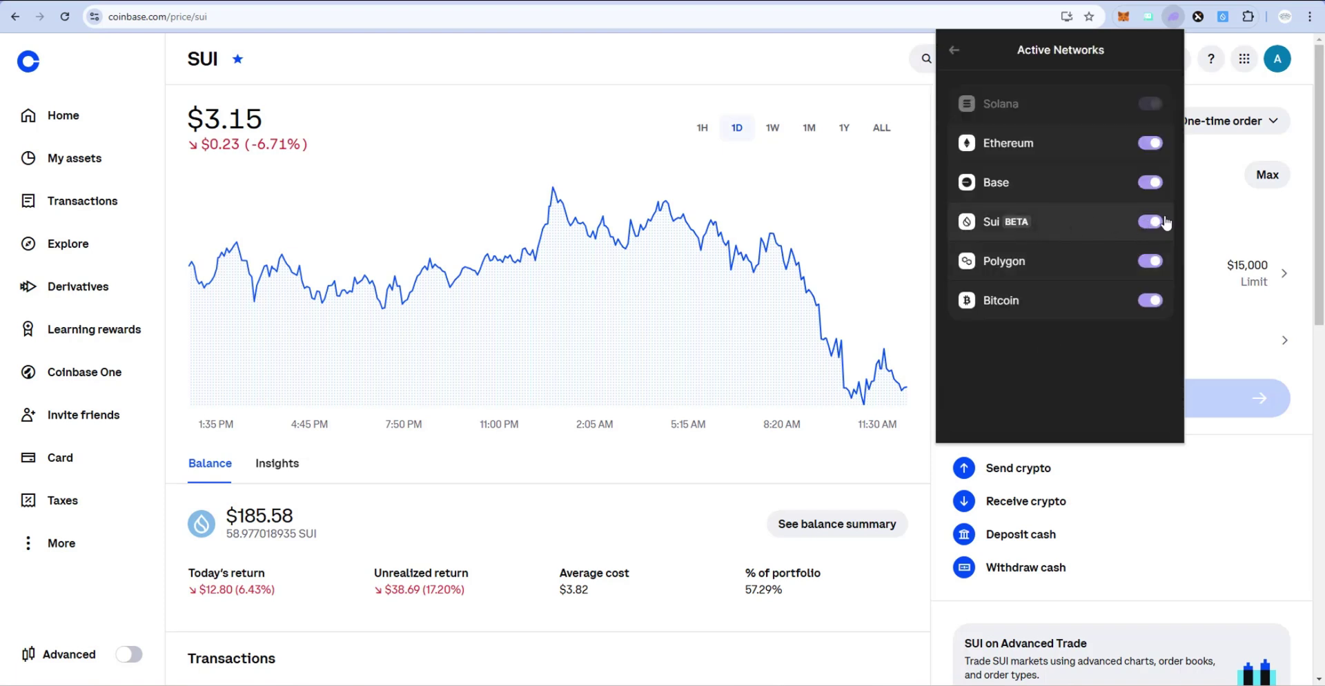
{"action": "key", "text": "Escape"}
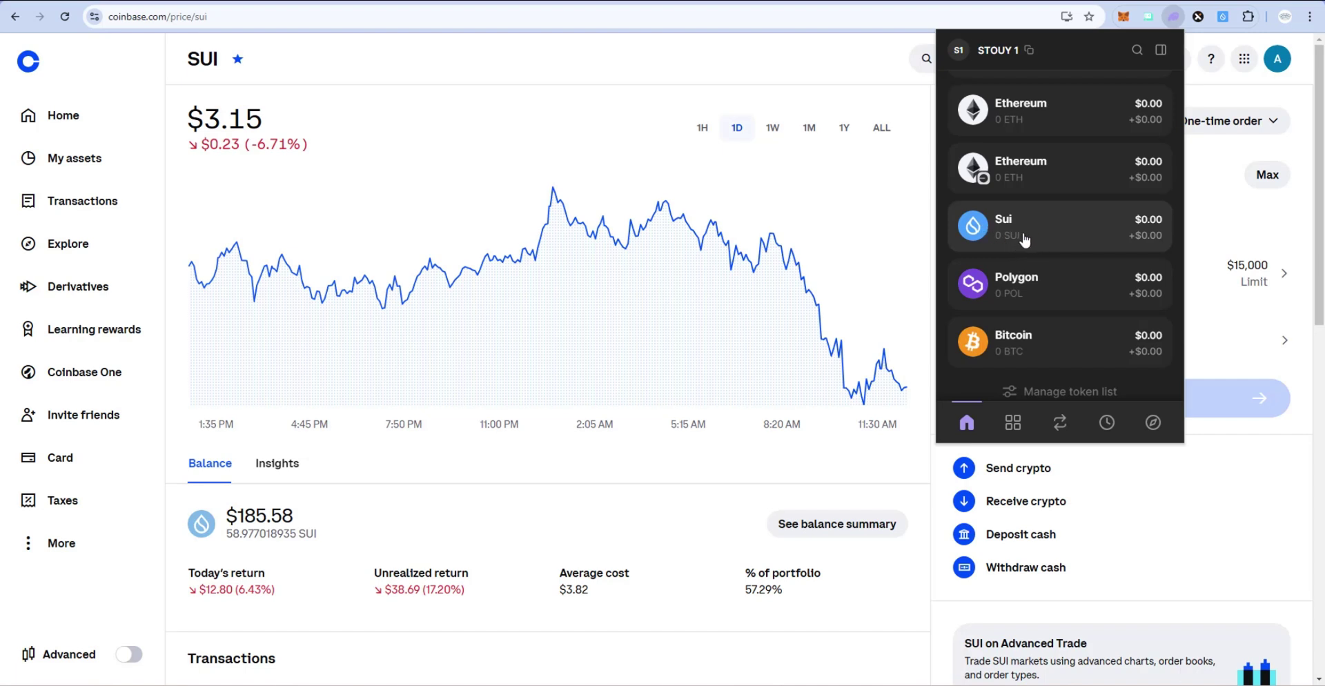
Copy the Phantom wallet's Sui receive address from the Sui Receive screen, then dismiss the wallet popup
{"action": "mouse_move", "coordinate": [1028, 53]}
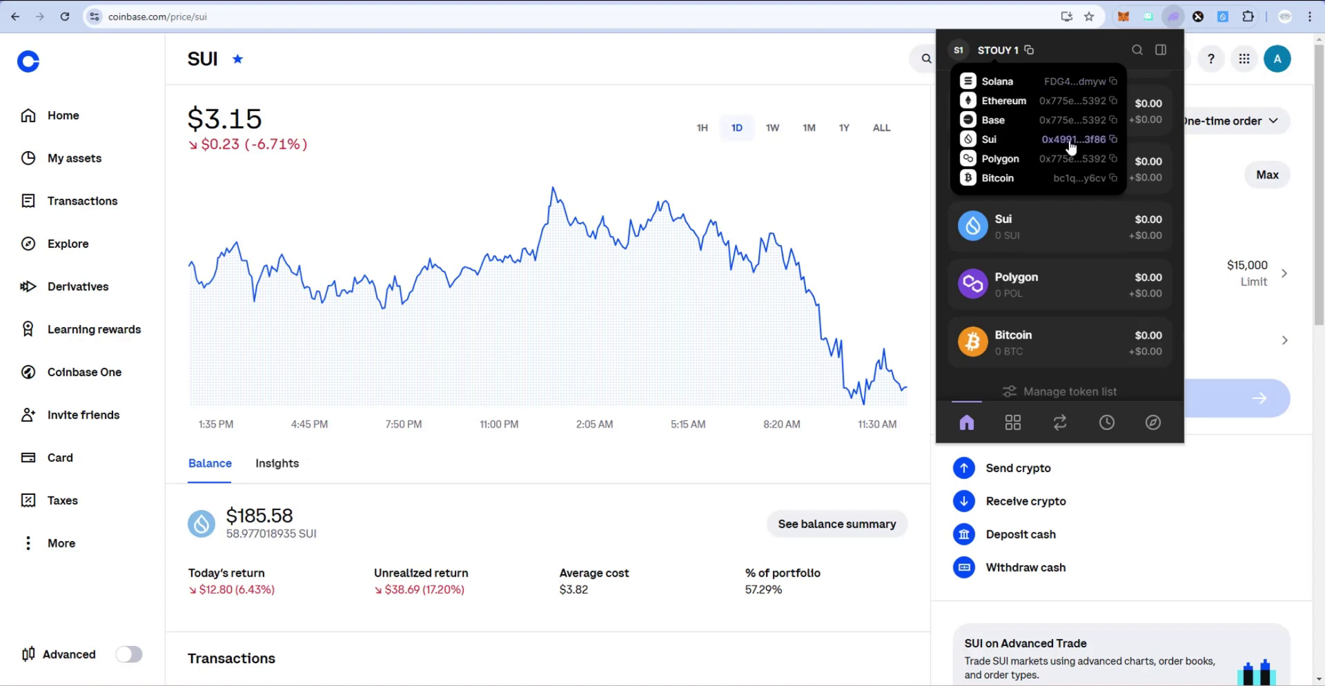
{"action": "left_click", "coordinate": [1097, 139]}
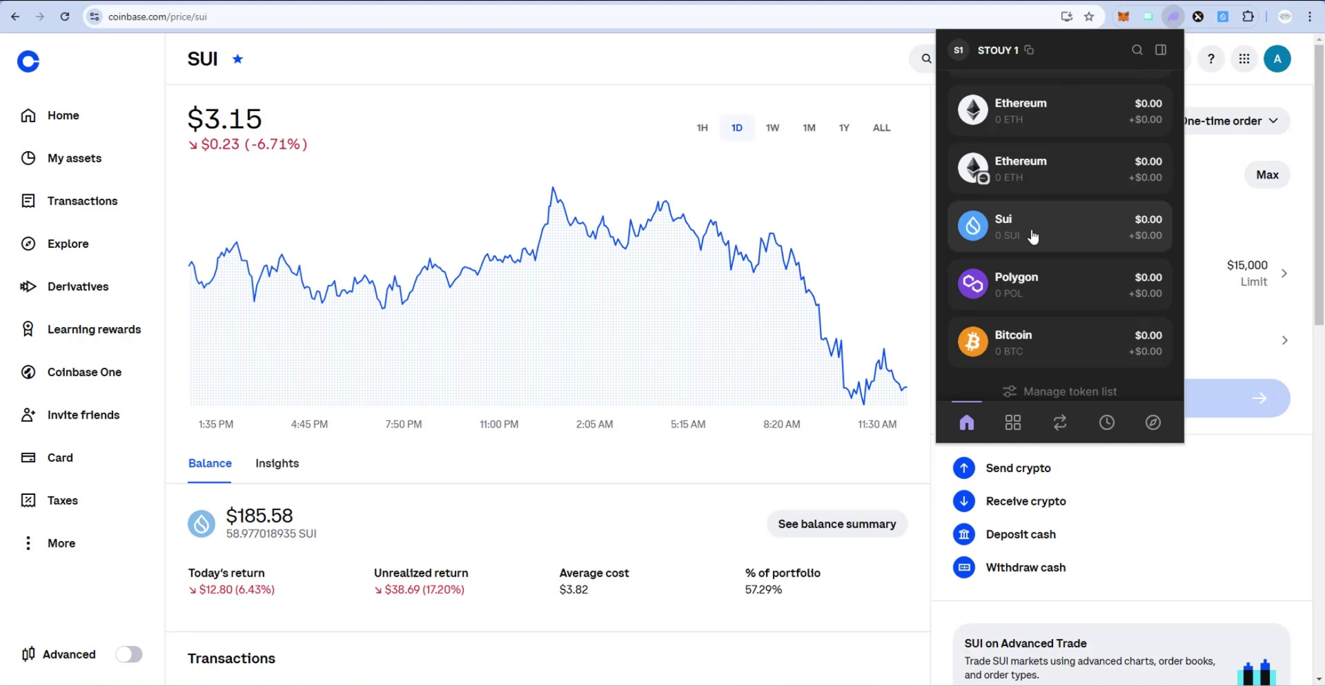
{"action": "left_click", "coordinate": [1033, 236]}
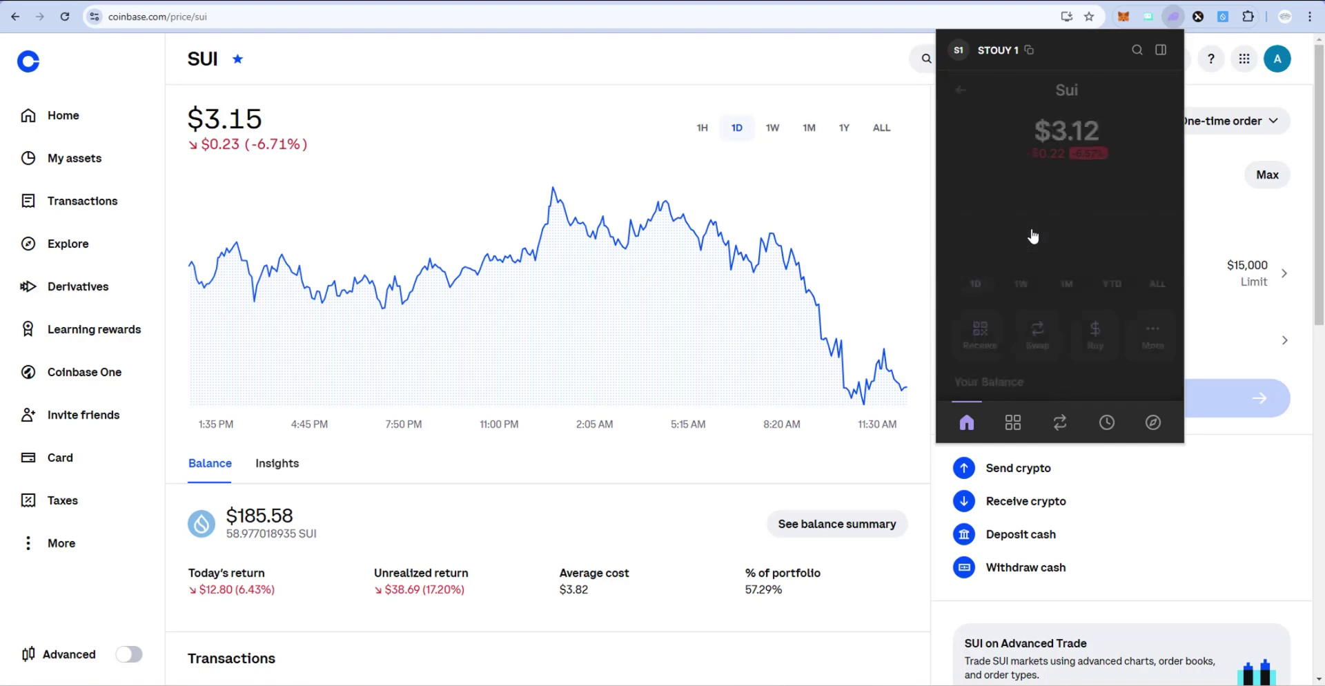
{"action": "left_click", "coordinate": [968, 340]}
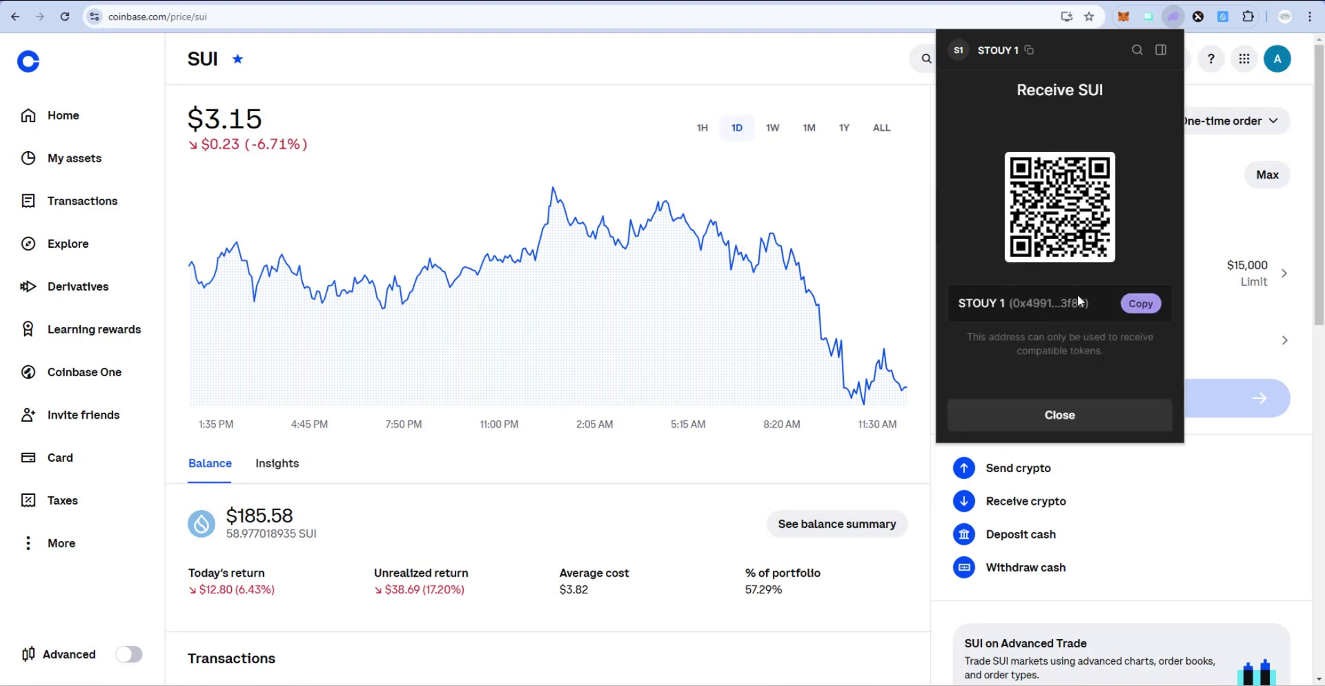
{"action": "left_click", "coordinate": [1133, 310]}
{"action": "left_click", "coordinate": [882, 242]}
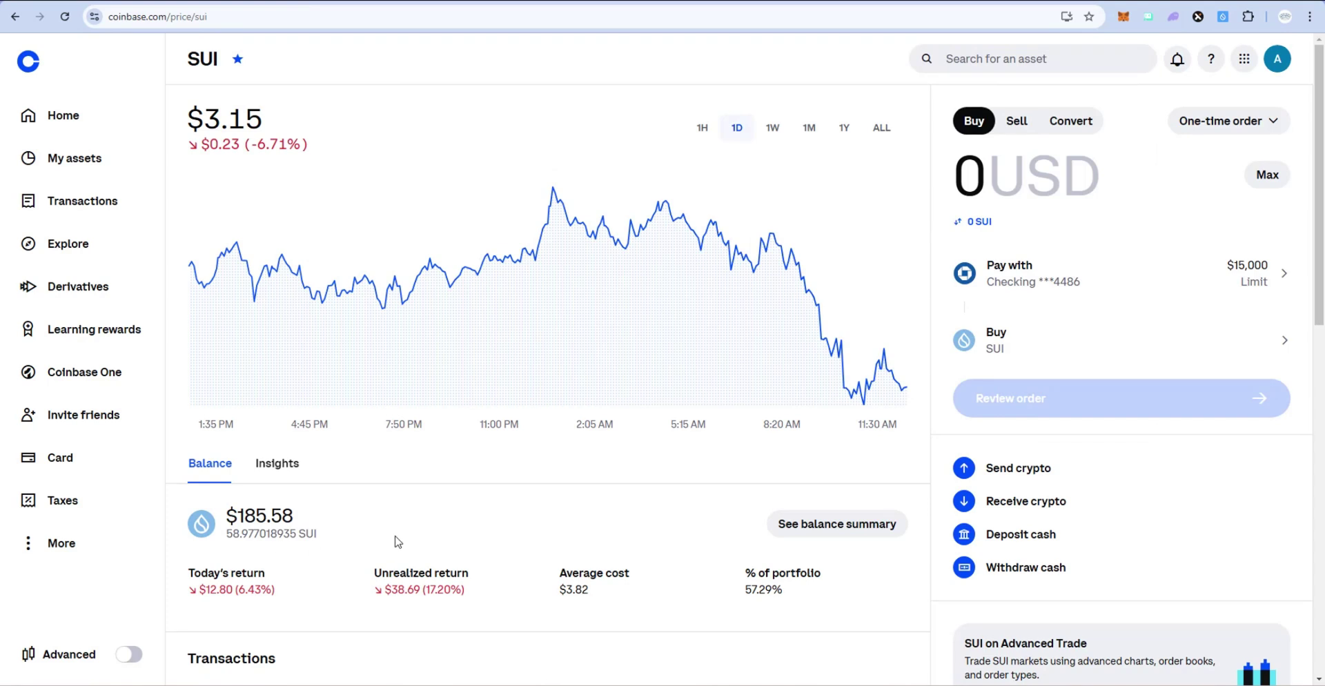
Prepare a 2 SUI ($6.25) Coinbase send to the pasted Phantom Sui address and preview it
{"action": "left_click", "coordinate": [994, 470]}
{"action": "left_click", "coordinate": [620, 165]}
{"action": "key", "text": "ctrl+v"}
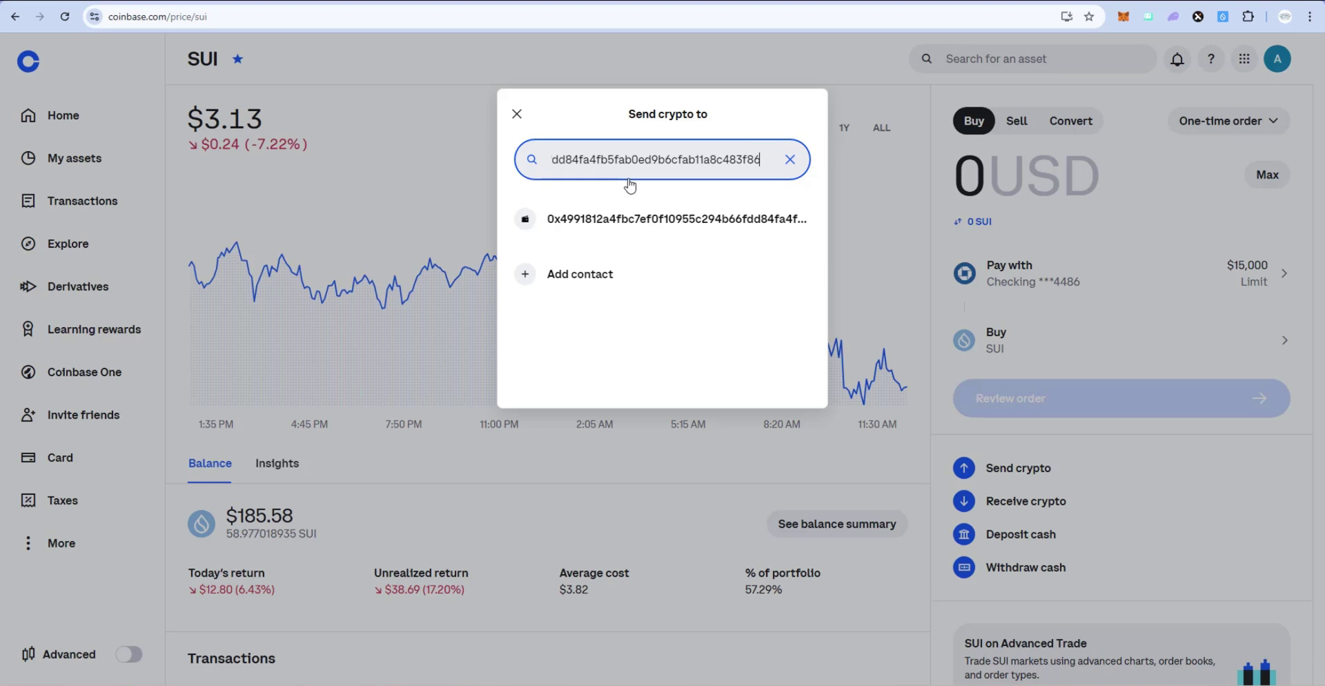
{"action": "left_click", "coordinate": [638, 217]}
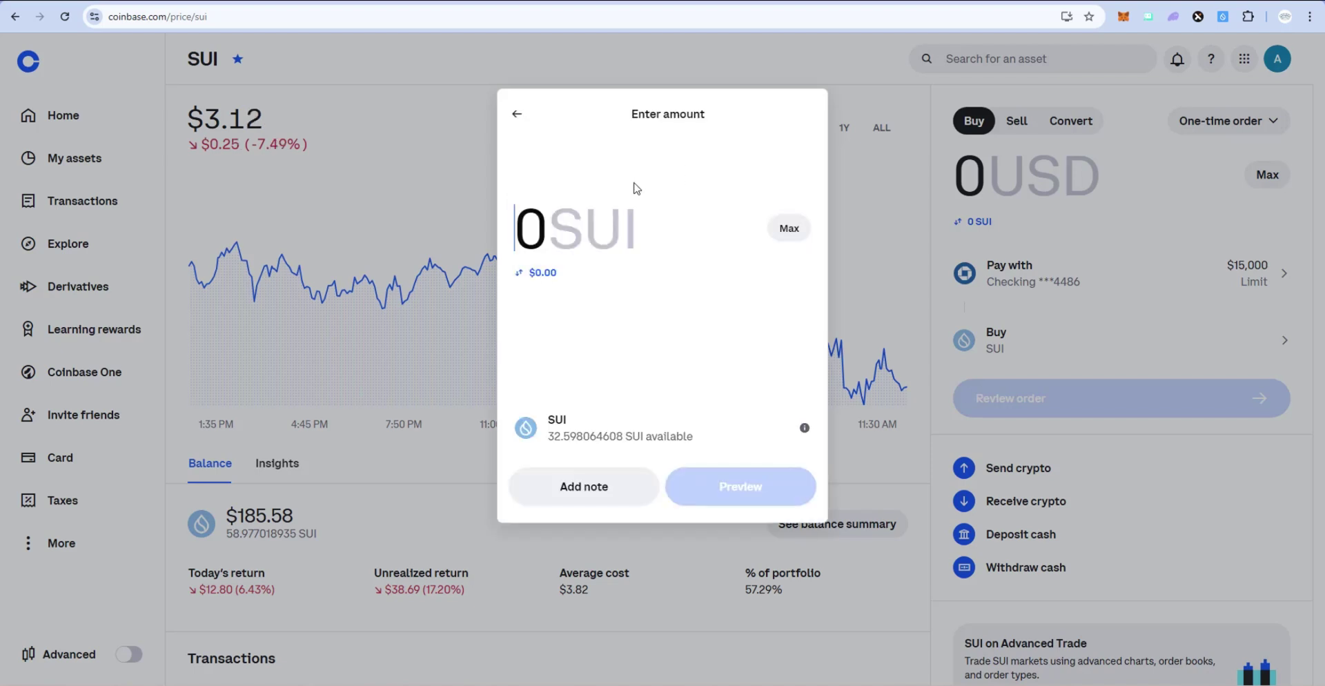
{"action": "type", "text": "2"}
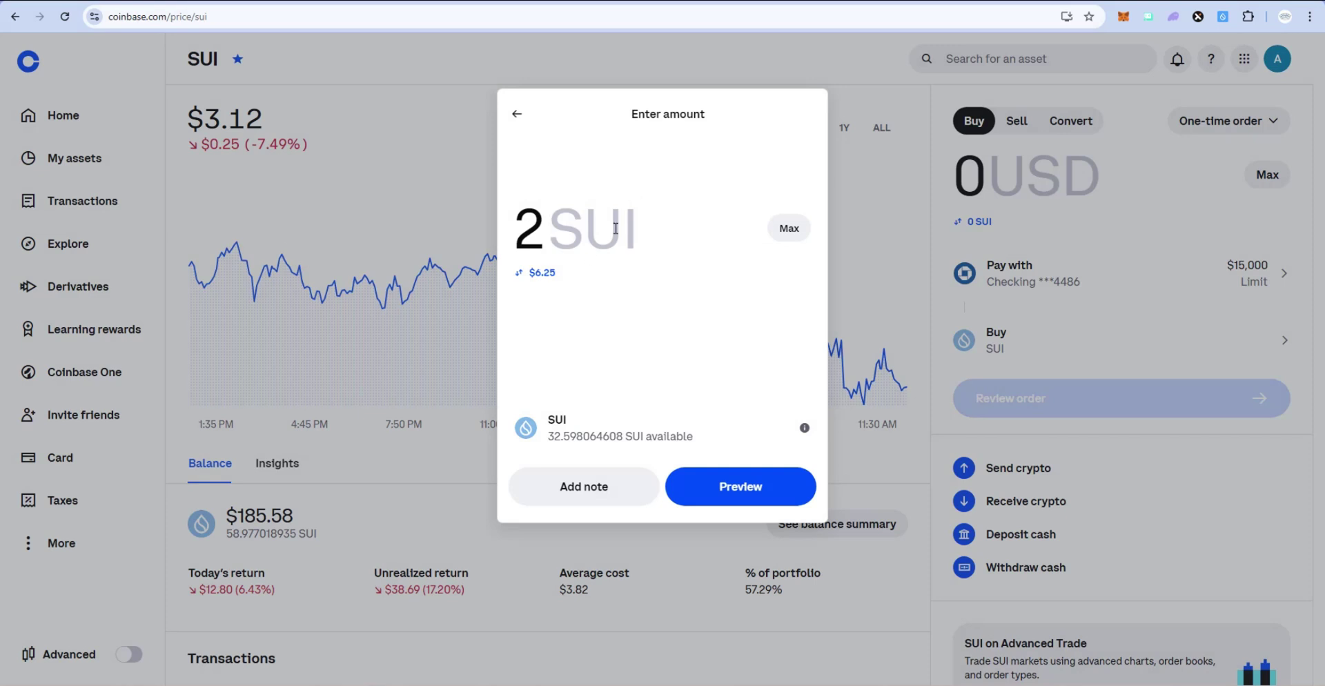
{"action": "left_click", "coordinate": [726, 502]}
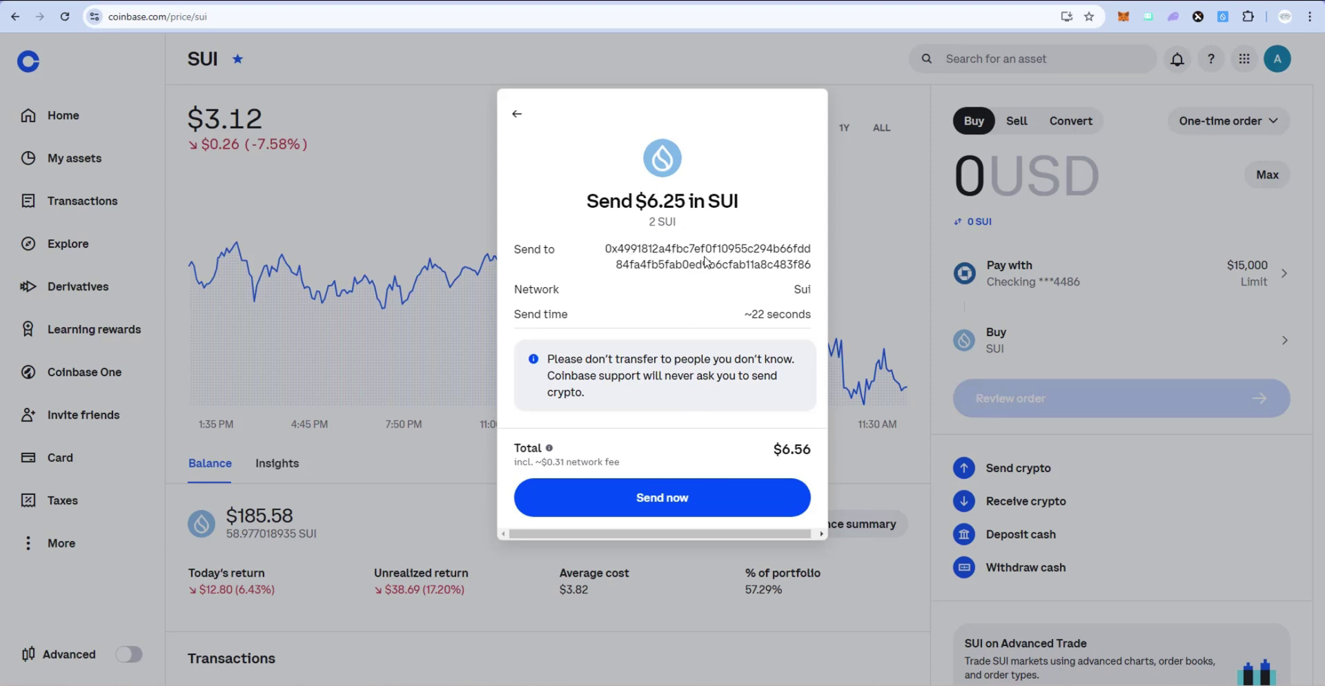
Reopen Phantom's Sui Receive screen to compare its address with the pending send
{"action": "left_click", "coordinate": [1173, 18]}
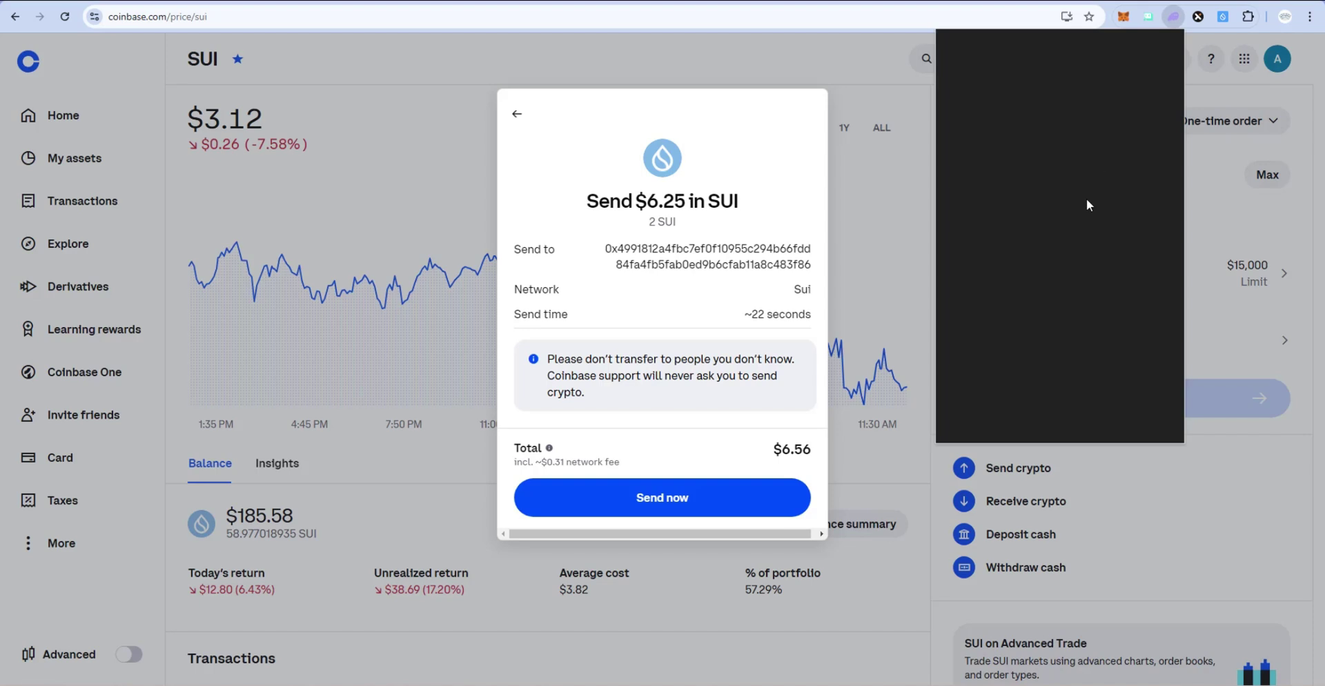
{"action": "scroll", "coordinate": [1035, 295], "scroll_direction": "down", "scroll_amount": 5}
{"action": "scroll", "coordinate": [1035, 295], "scroll_direction": "down", "scroll_amount": 2}
{"action": "left_click", "coordinate": [1029, 295]}
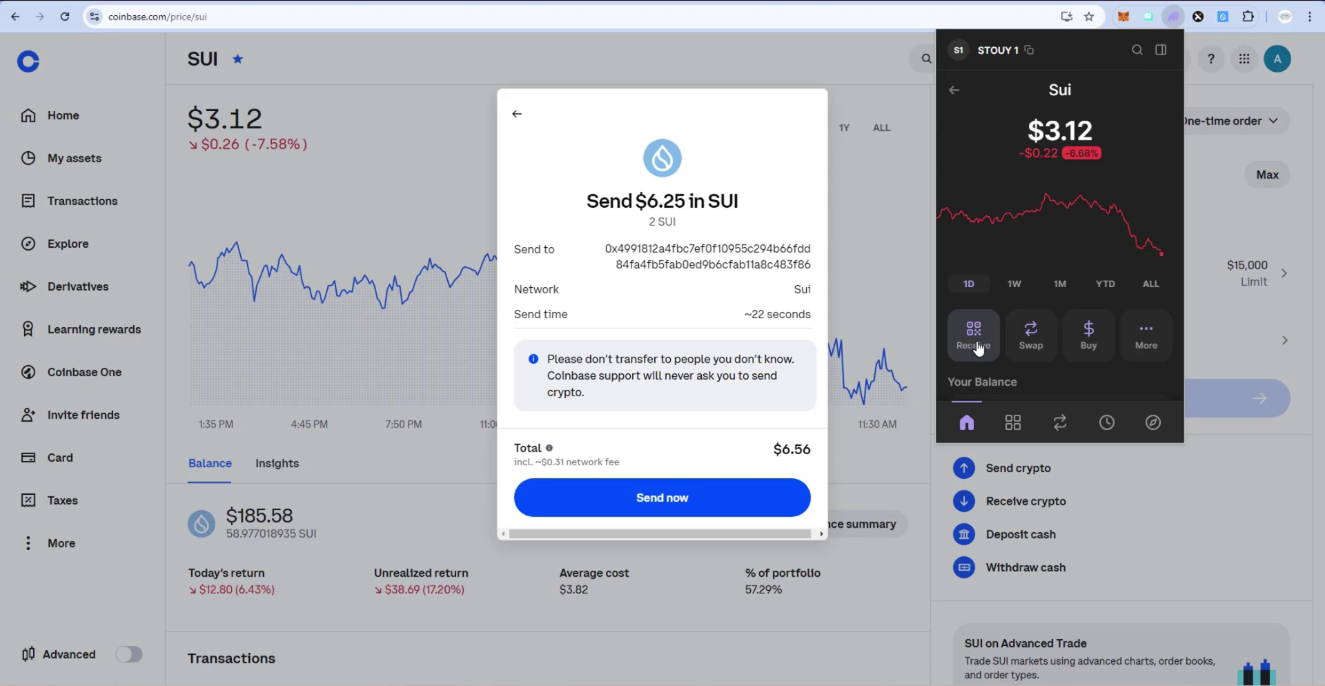
{"action": "left_click", "coordinate": [977, 347]}
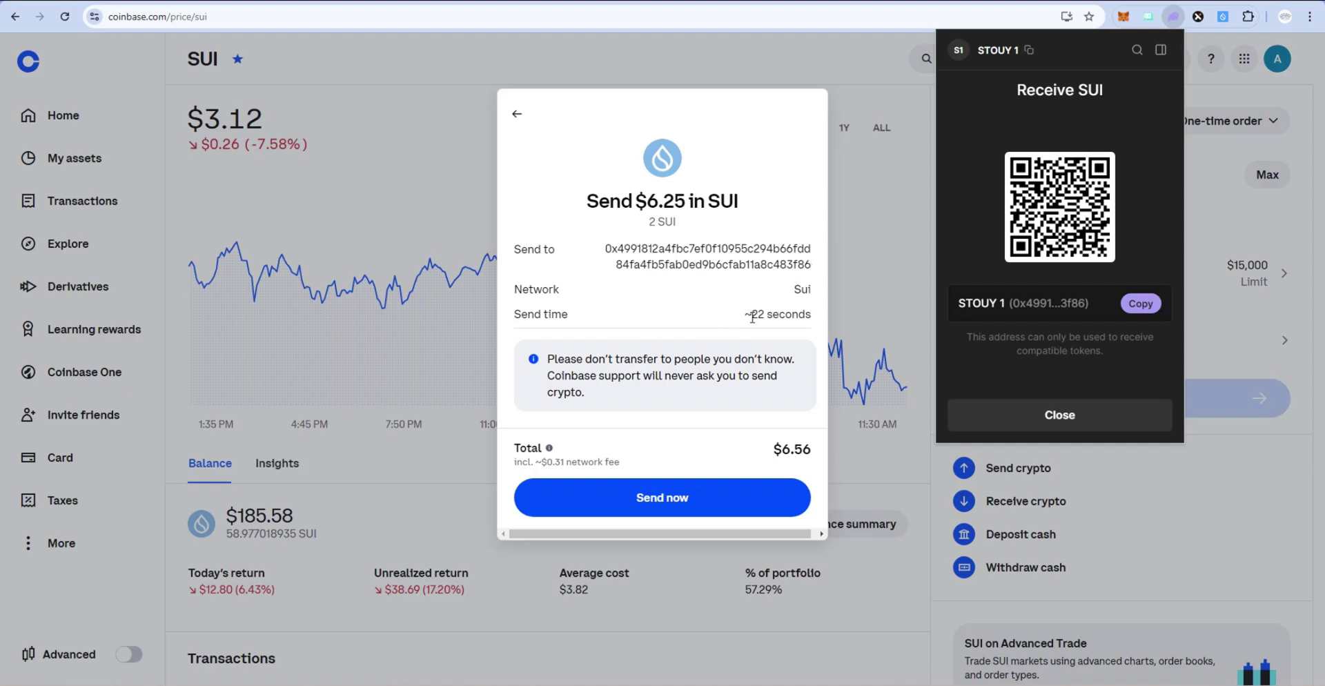
Confirm sending the 2 SUI and open the completed transaction's details
{"action": "left_click", "coordinate": [690, 503]}
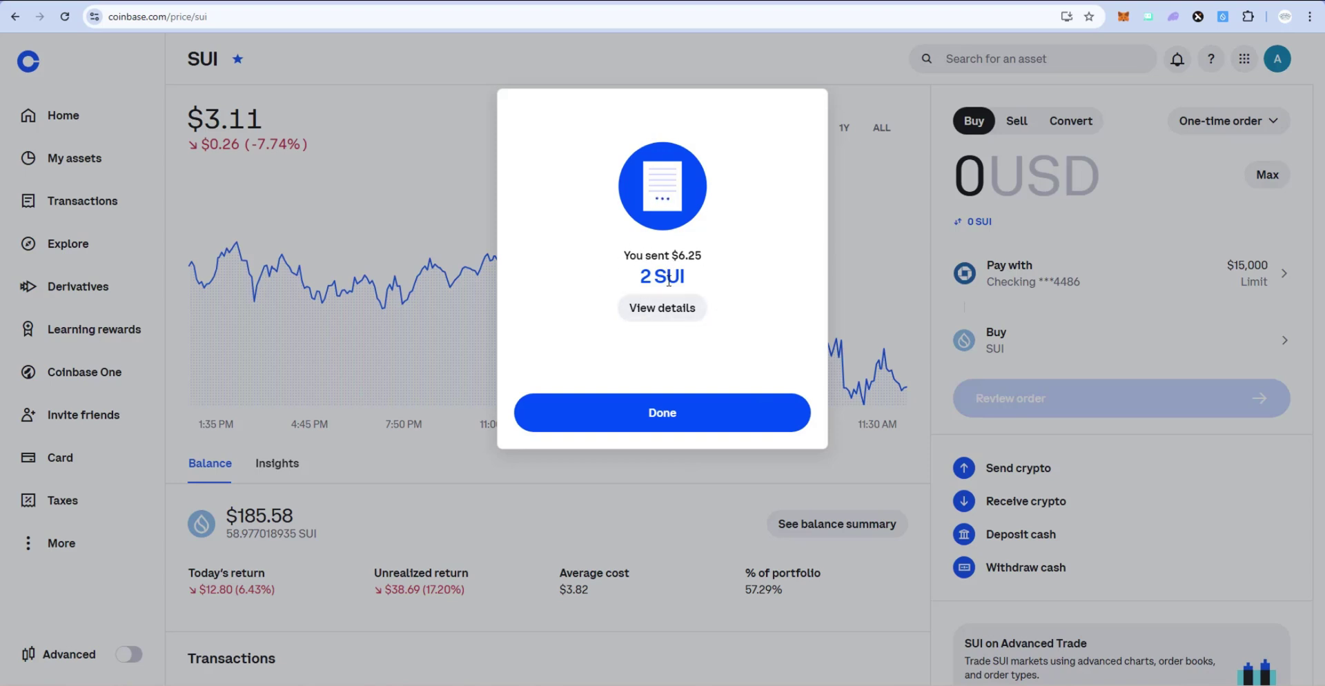
{"action": "left_click", "coordinate": [661, 312]}
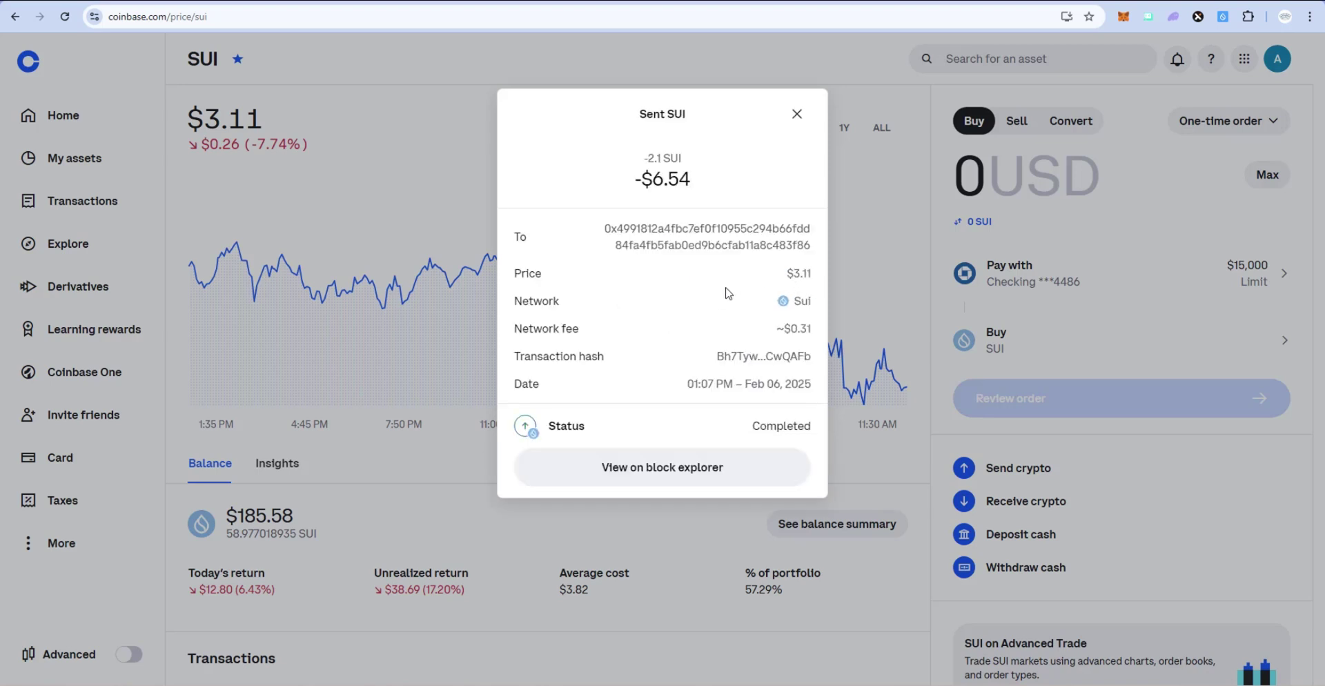
{"action": "left_click_drag", "start_coordinate": [519, 329], "coordinate": [574, 329]}
{"action": "left_click", "coordinate": [571, 327]}
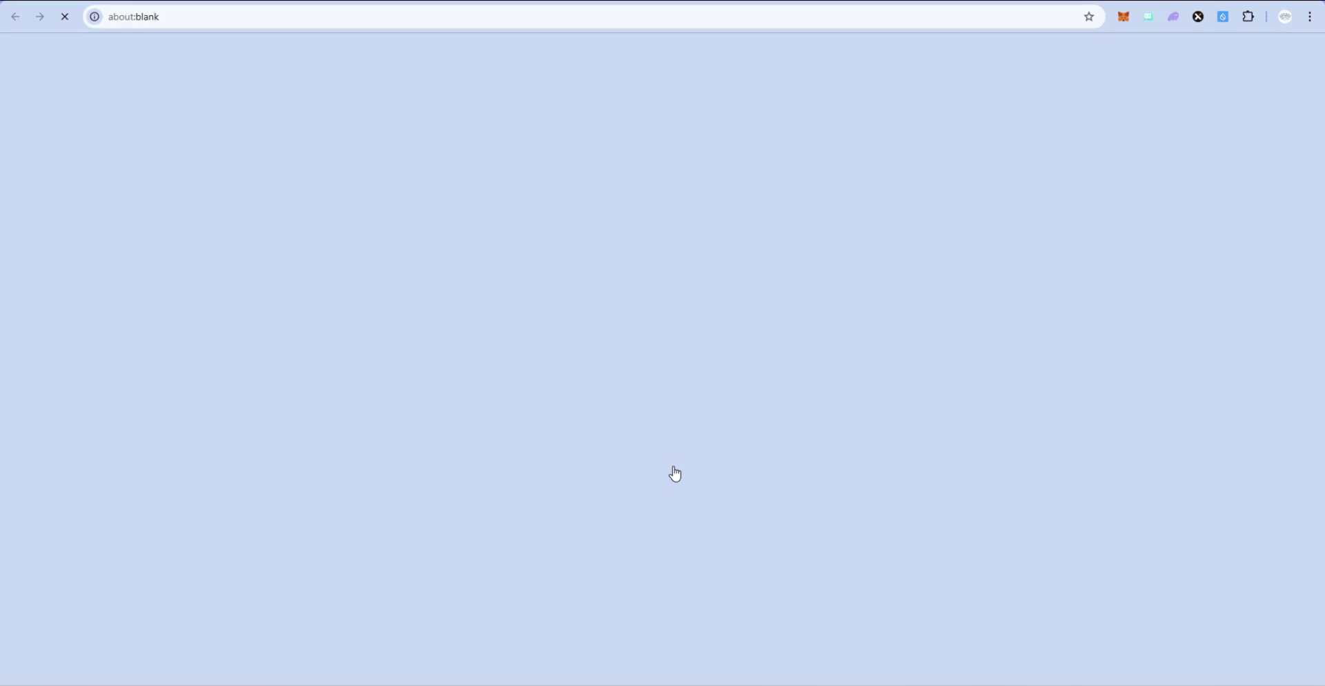
Check the 2 SUI transaction on Suiscan, then confirm Phantom's balance is now $6.26
{"action": "left_click", "coordinate": [675, 468]}
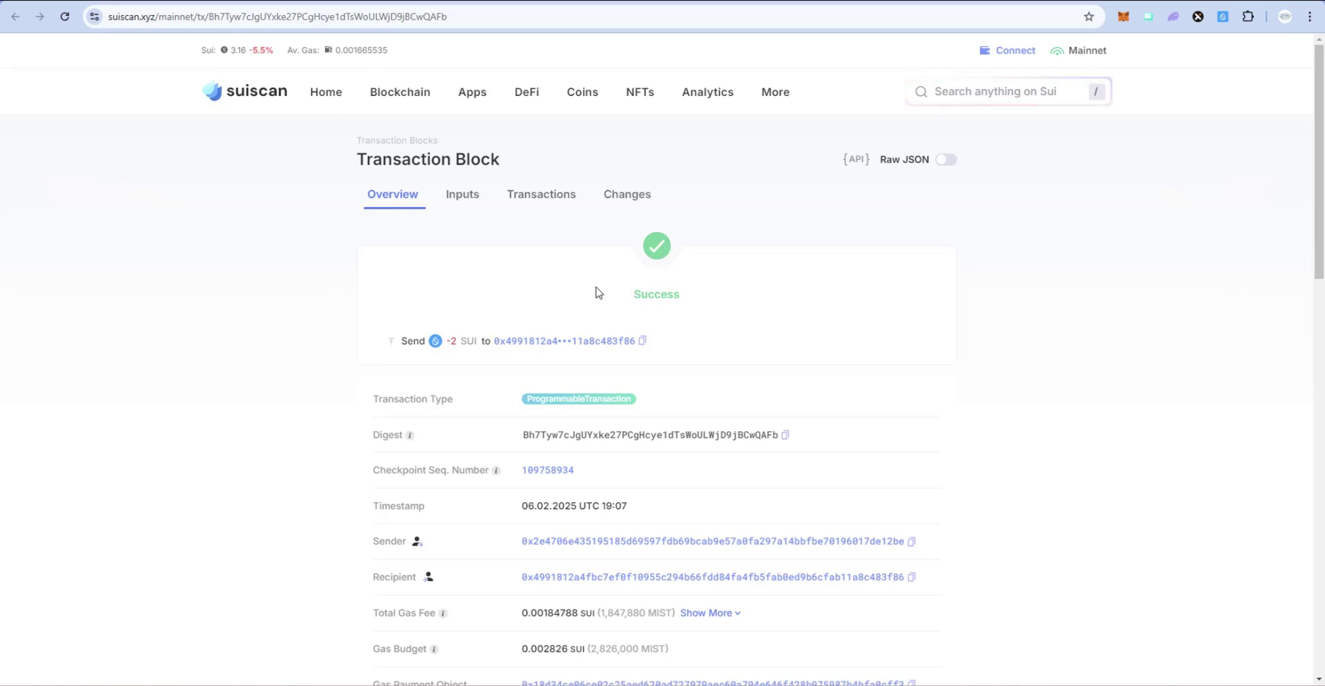
{"action": "left_click", "coordinate": [1173, 16]}
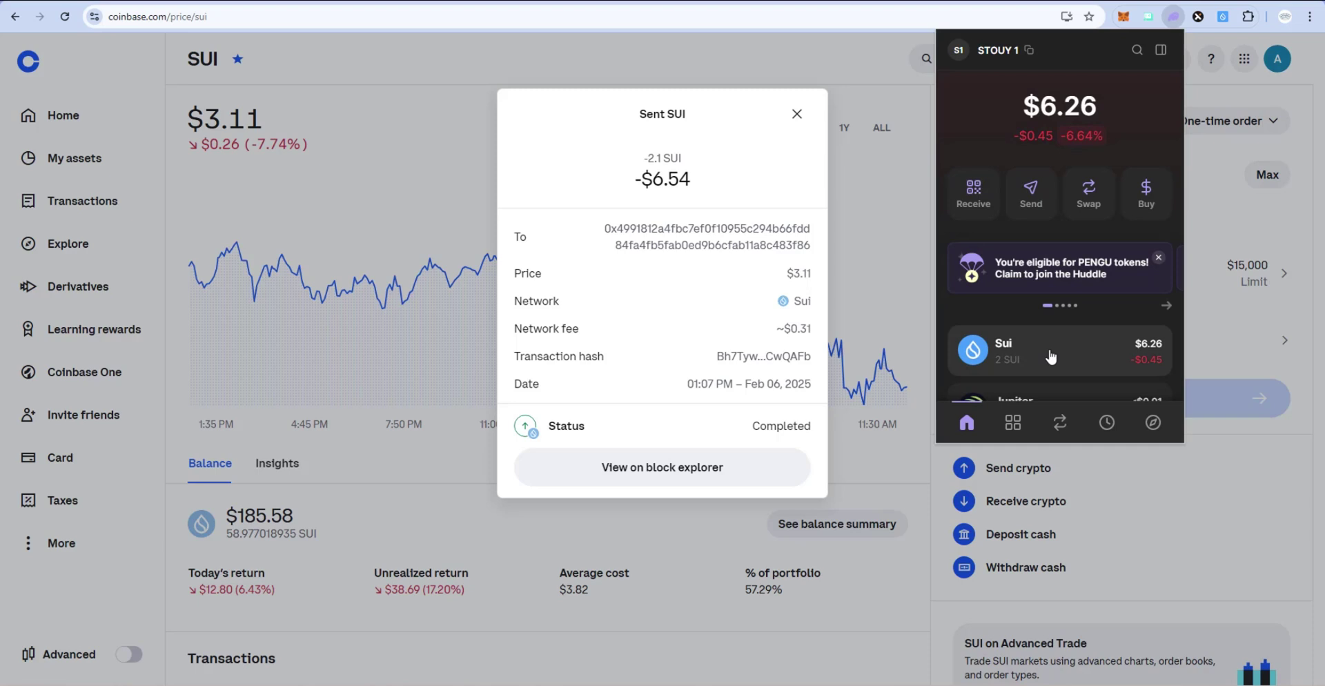
Check Phantom's Sui holding, now 2 SUI worth $6.26
{"action": "mouse_move", "coordinate": [1029, 50]}
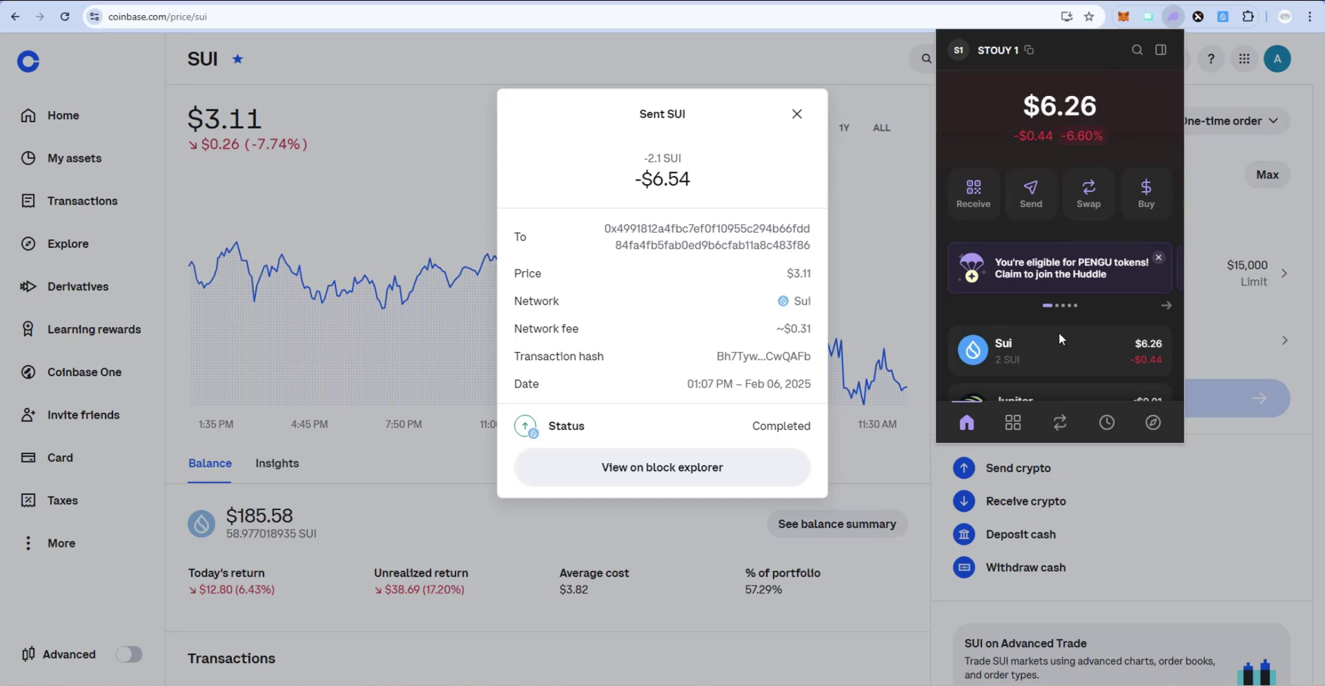
Open the Sui token's Receive screen in Phantom and copy its Sui address again
{"action": "left_click", "coordinate": [1041, 358]}
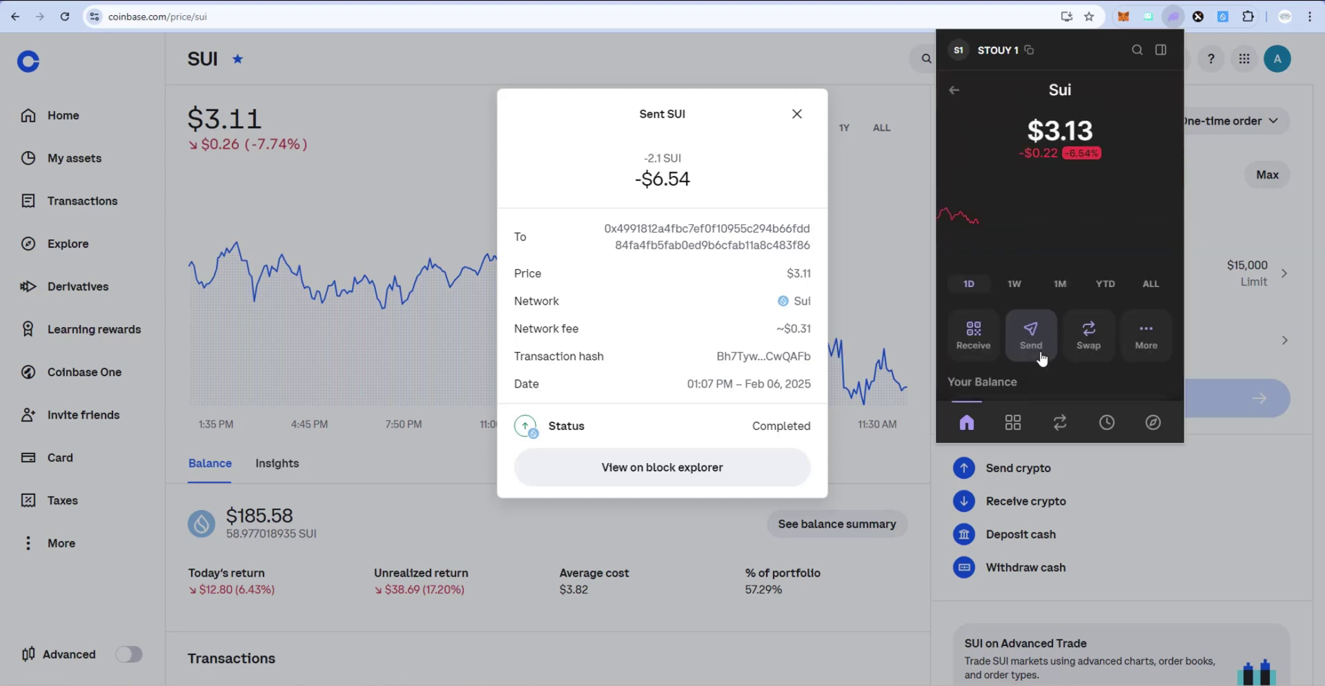
{"action": "left_click", "coordinate": [973, 335]}
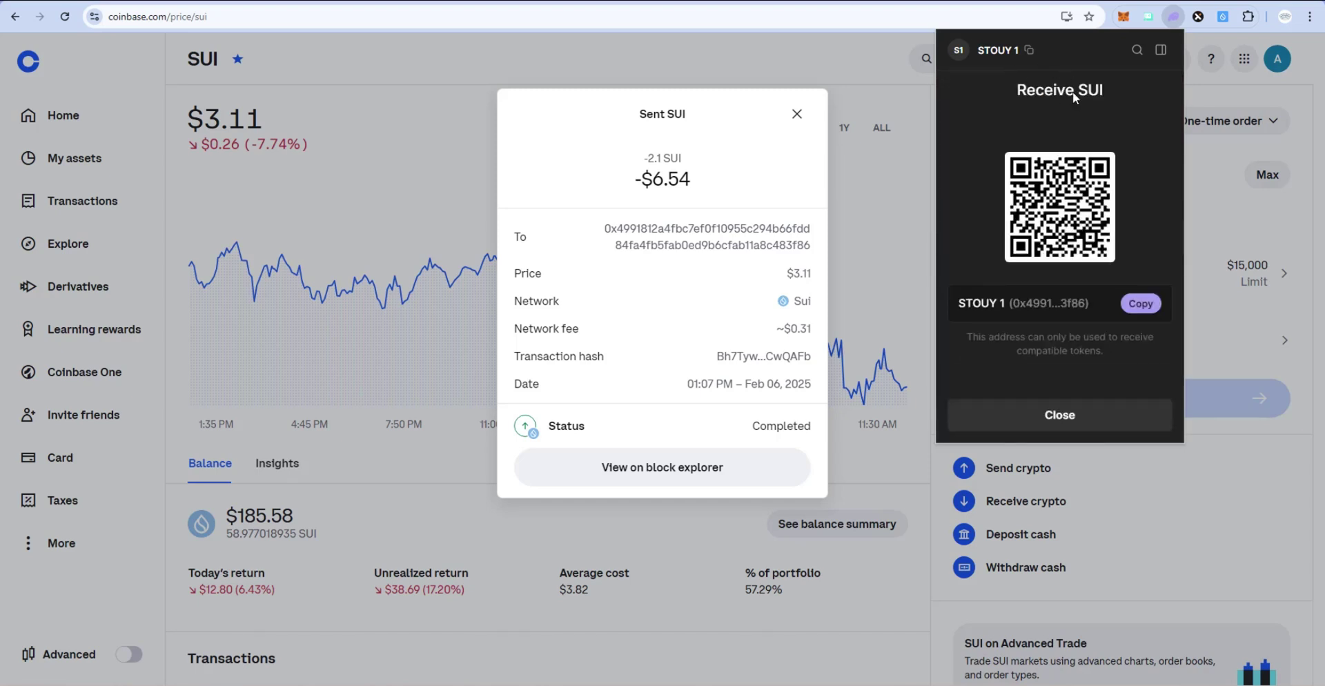
{"action": "left_click", "coordinate": [1149, 311]}
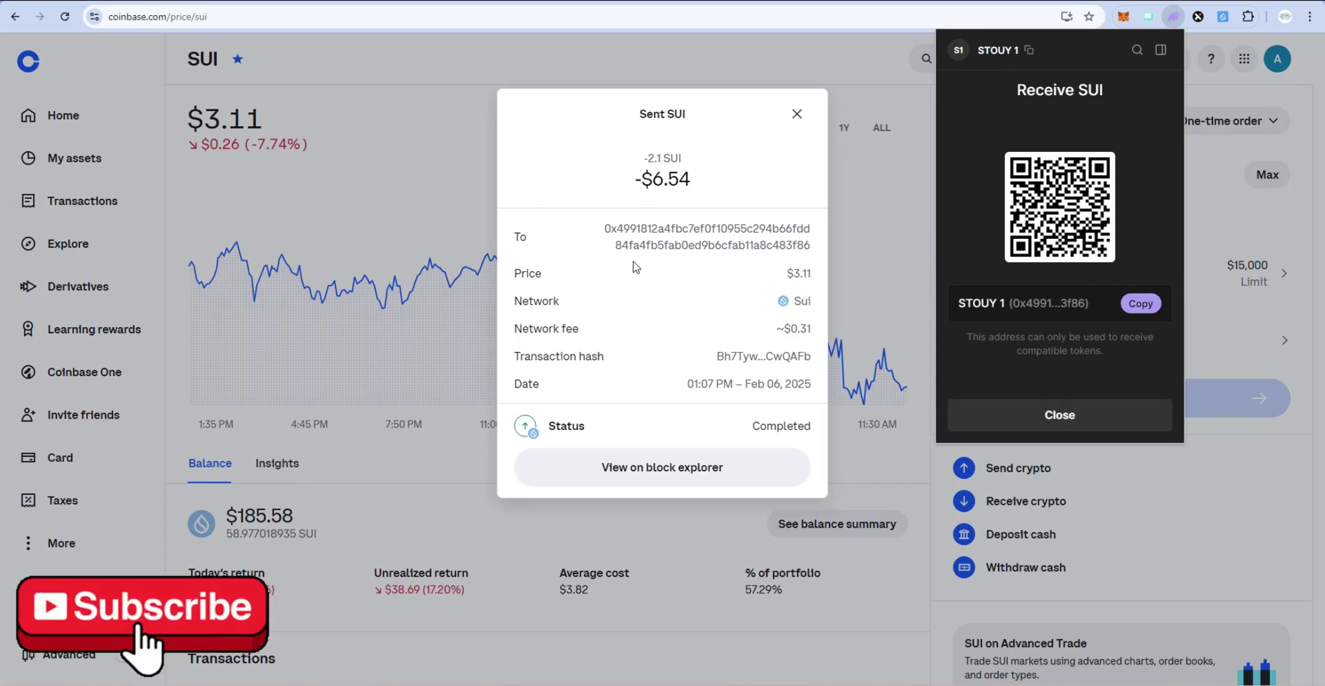